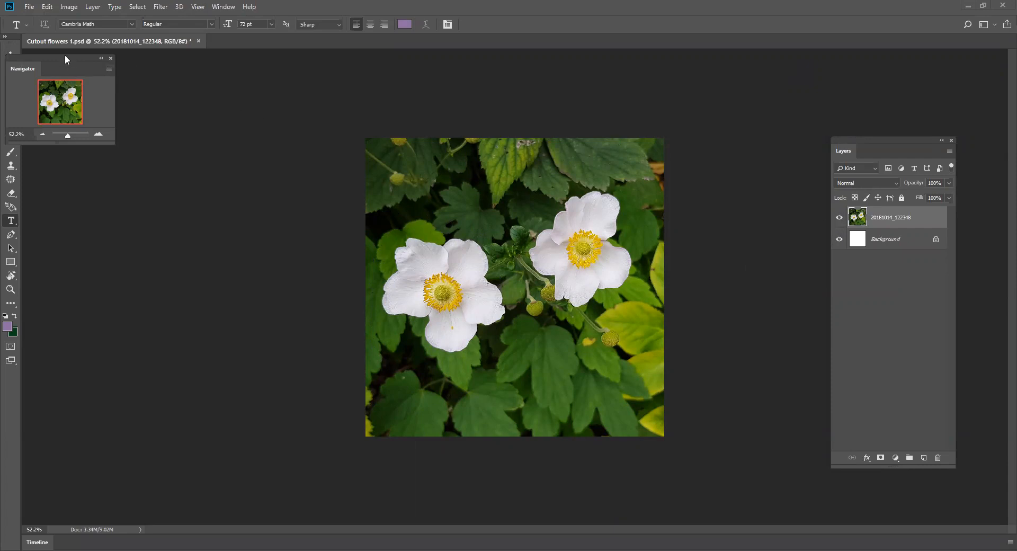
# Rename the photo layer 20181014_122348 as Anenome.
pyautogui.moveTo(66, 58); pyautogui.dragTo(97, 73)
pyautogui.rightClick(881, 218)
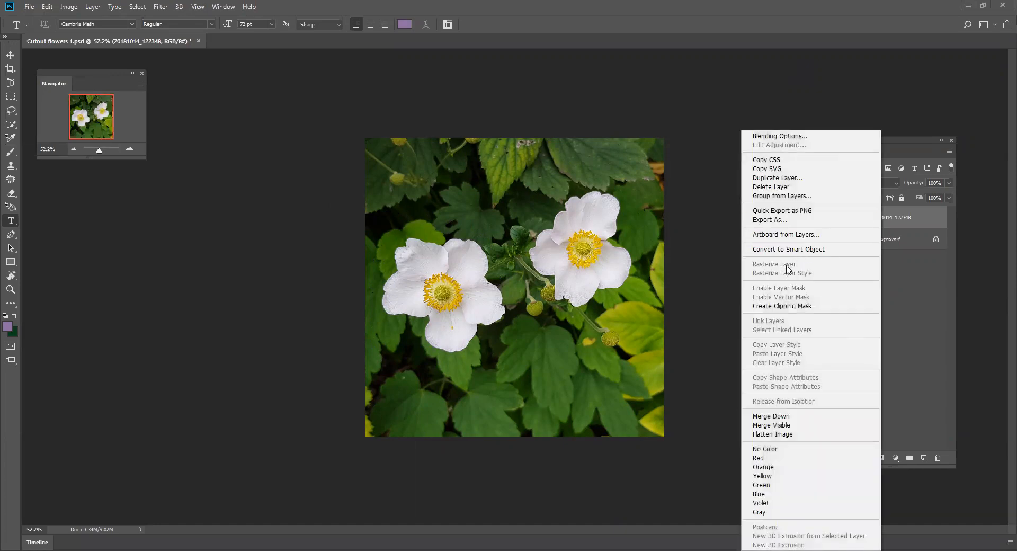
pyautogui.click(894, 217)
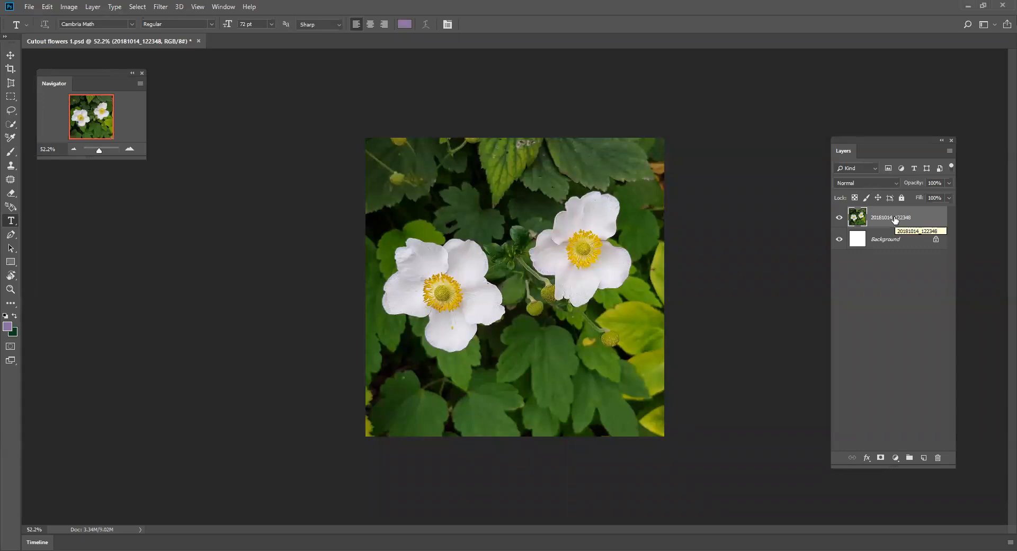
pyautogui.doubleClick(899, 221)
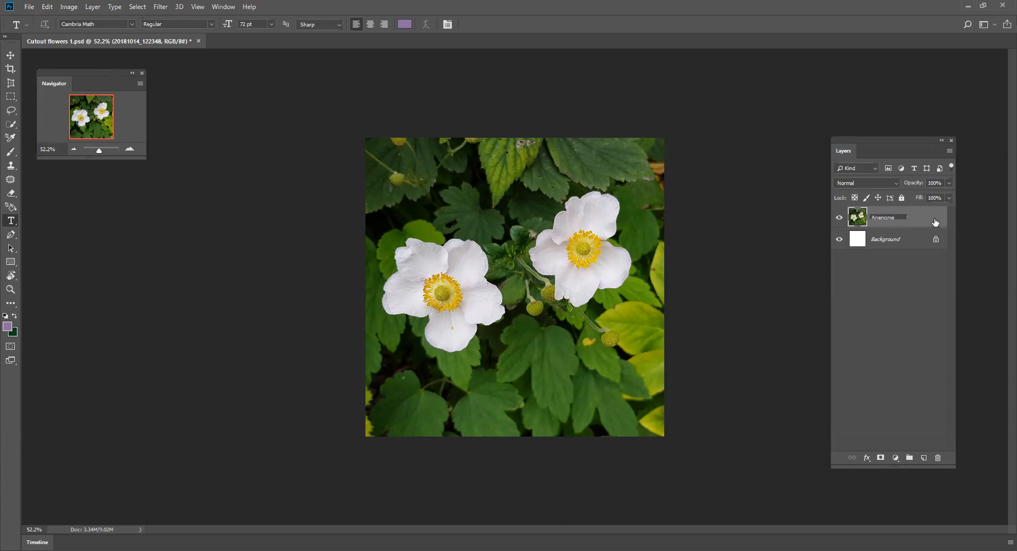
pyautogui.press('Return')
# Duplicate the Anenome layer as Anenome copy and hide the original Anenome layer.
pyautogui.rightClick(890, 218)
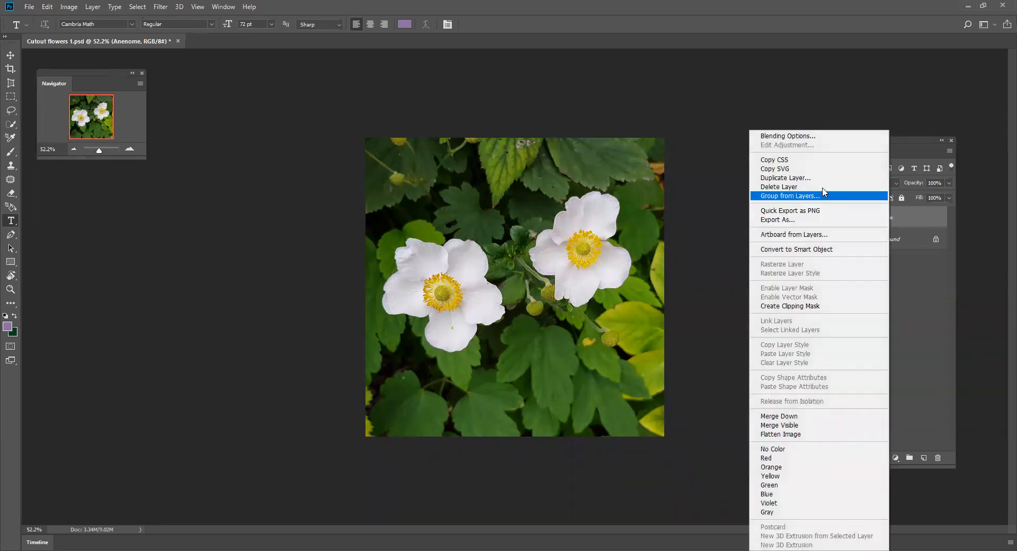
pyautogui.click(812, 180)
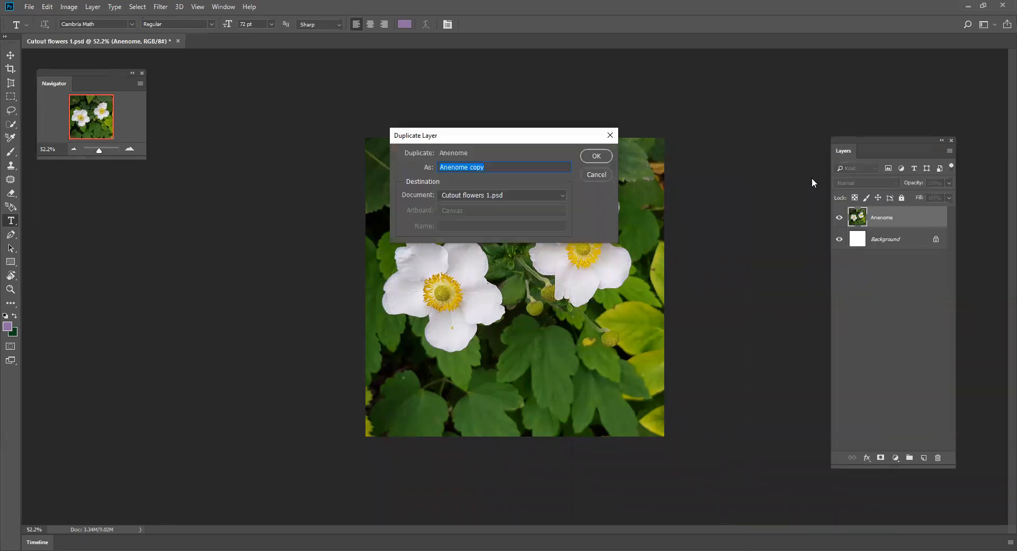
pyautogui.click(596, 157)
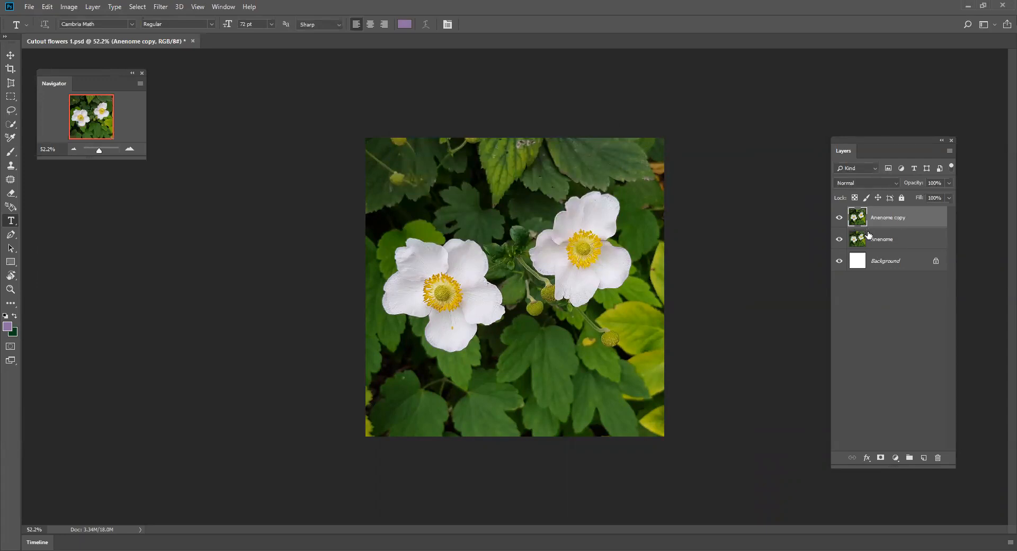
pyautogui.click(838, 239)
# Close the Navigator and bring it back on screen.
pyautogui.moveTo(90, 75); pyautogui.dragTo(175, 106)
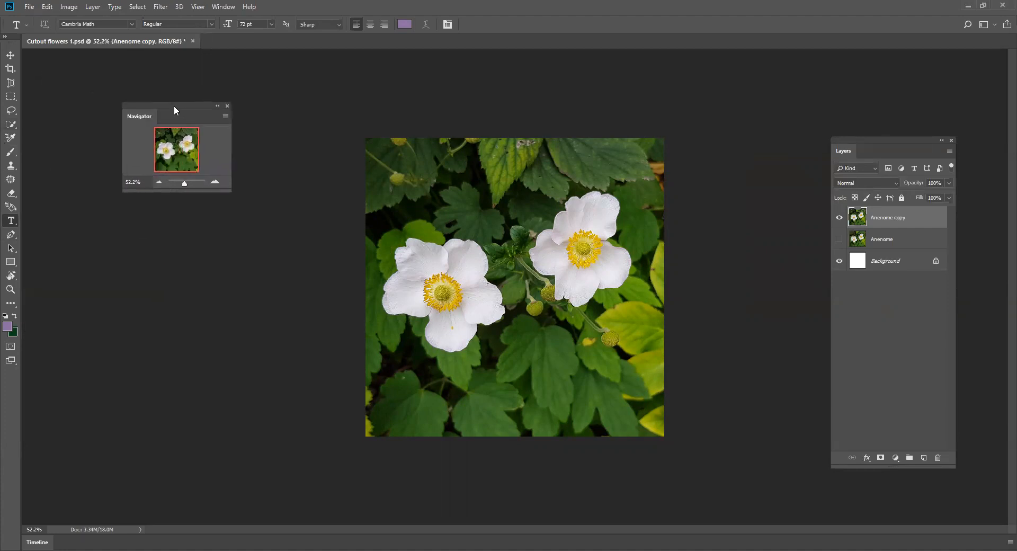
pyautogui.click(227, 106)
pyautogui.click(225, 7)
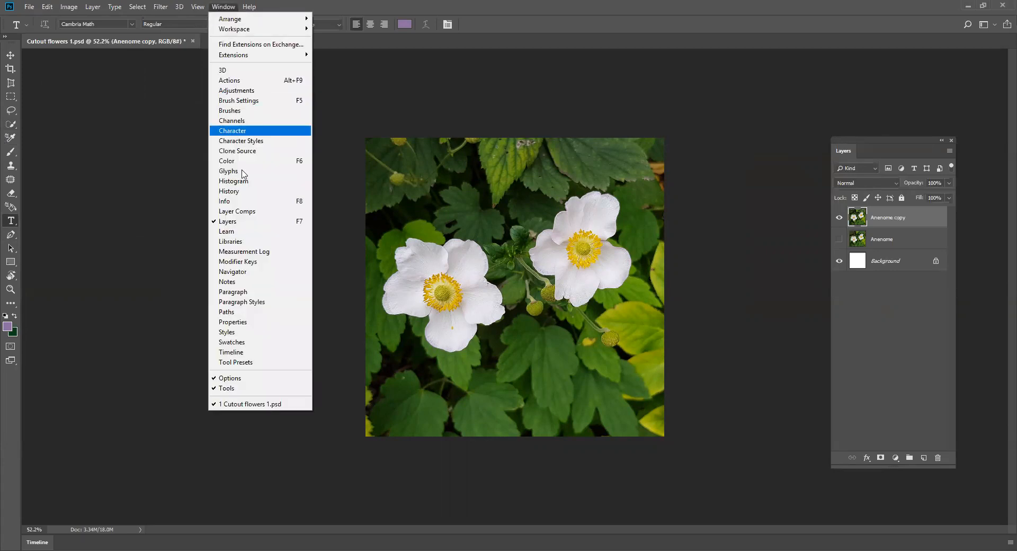
pyautogui.click(245, 274)
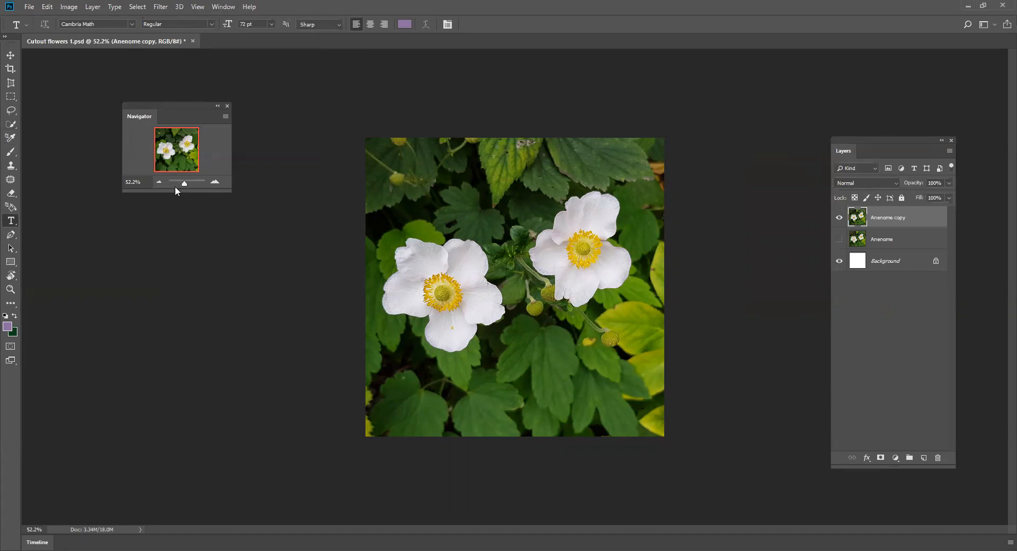
# Start a Pen tool path around the left flower, placing anchor points from its left petal across the two upper petals.
pyautogui.moveTo(184, 182); pyautogui.dragTo(190, 185)
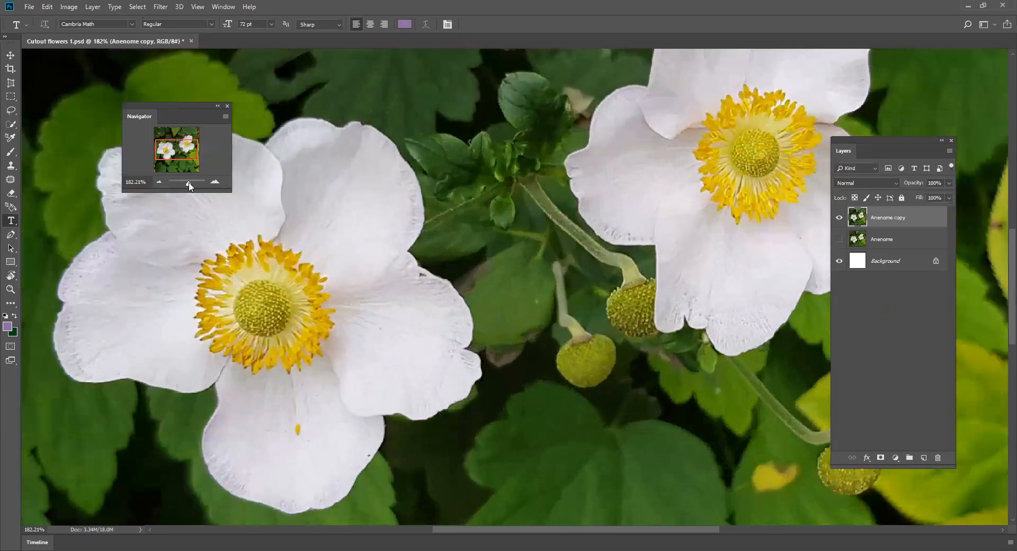
pyautogui.moveTo(184, 103); pyautogui.dragTo(63, 43)
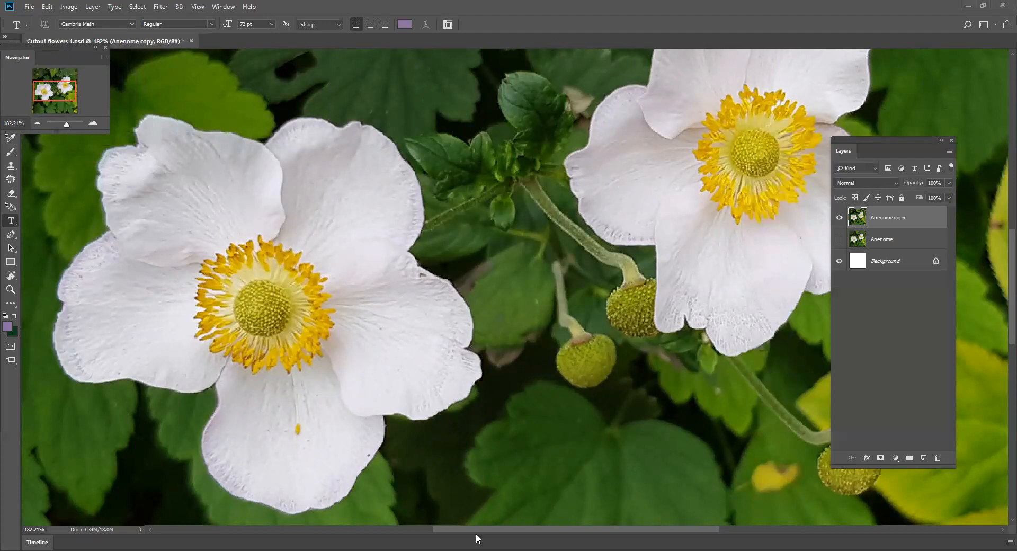
pyautogui.moveTo(476, 531); pyautogui.dragTo(418, 529)
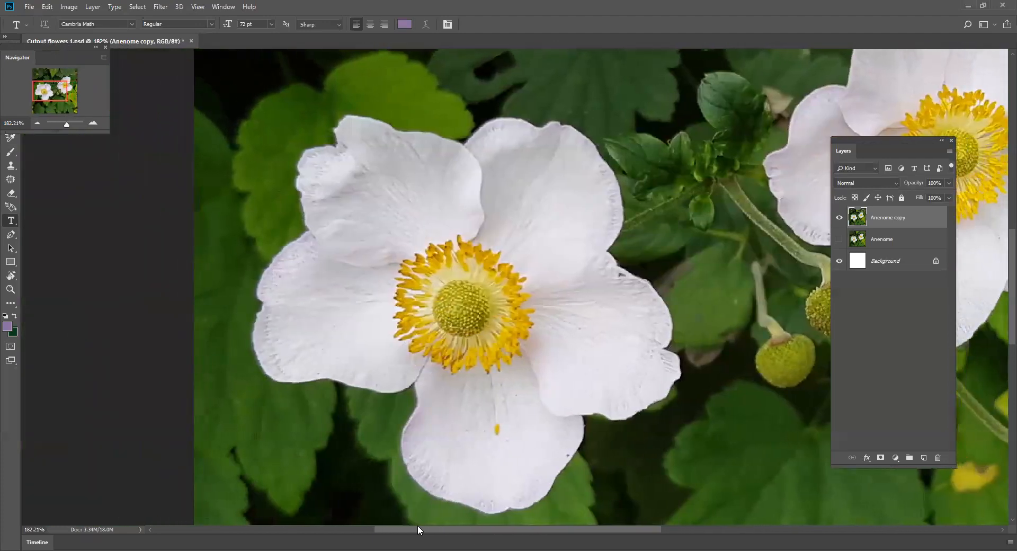
pyautogui.moveTo(70, 47); pyautogui.dragTo(144, 53)
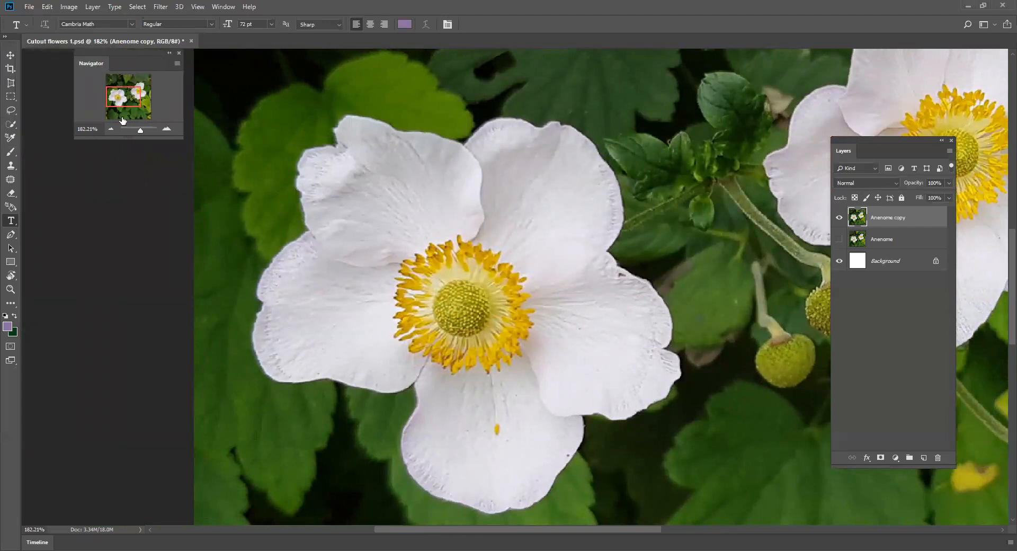
pyautogui.click(11, 237)
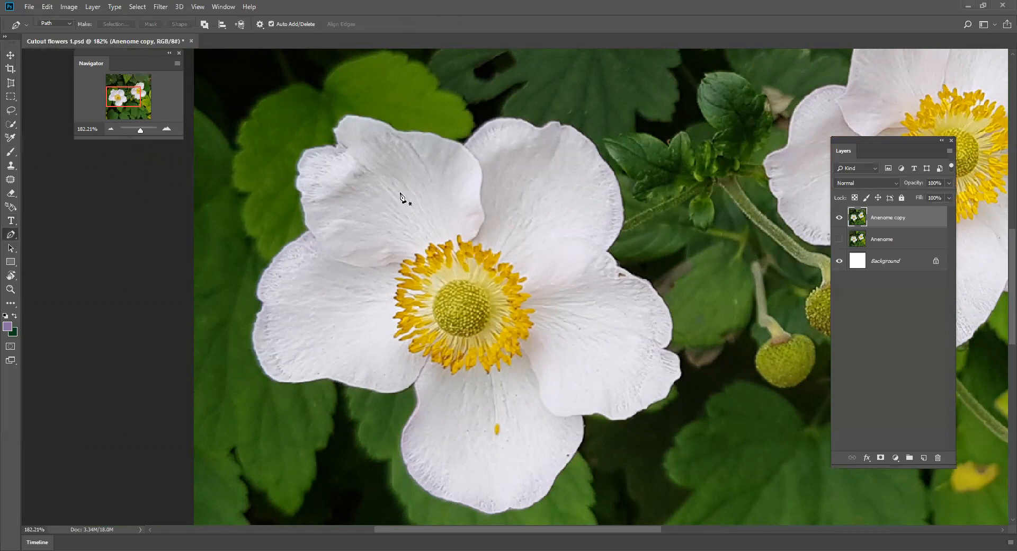
pyautogui.click(252, 336)
pyautogui.click(308, 232)
pyautogui.click(305, 150)
pyautogui.click(346, 114)
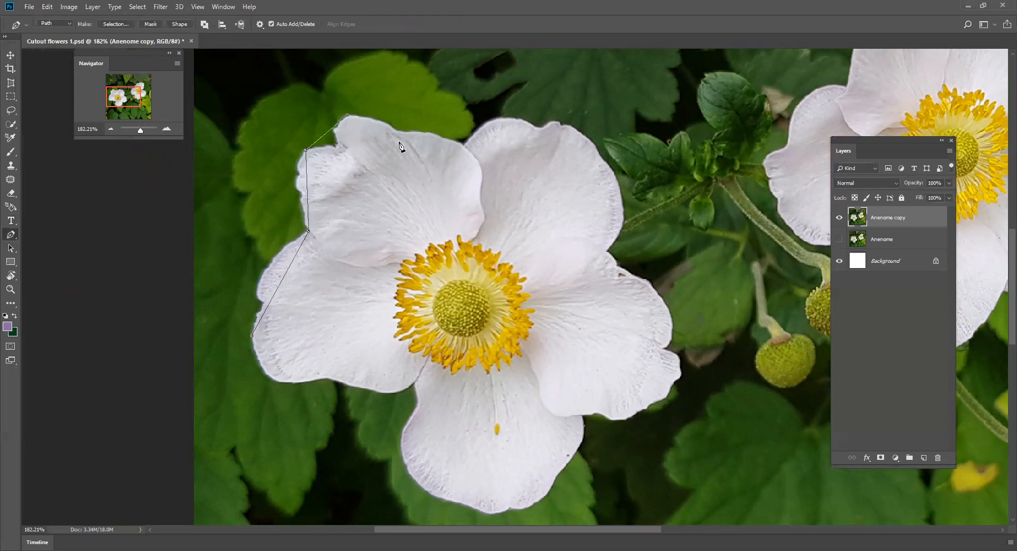
pyautogui.click(464, 145)
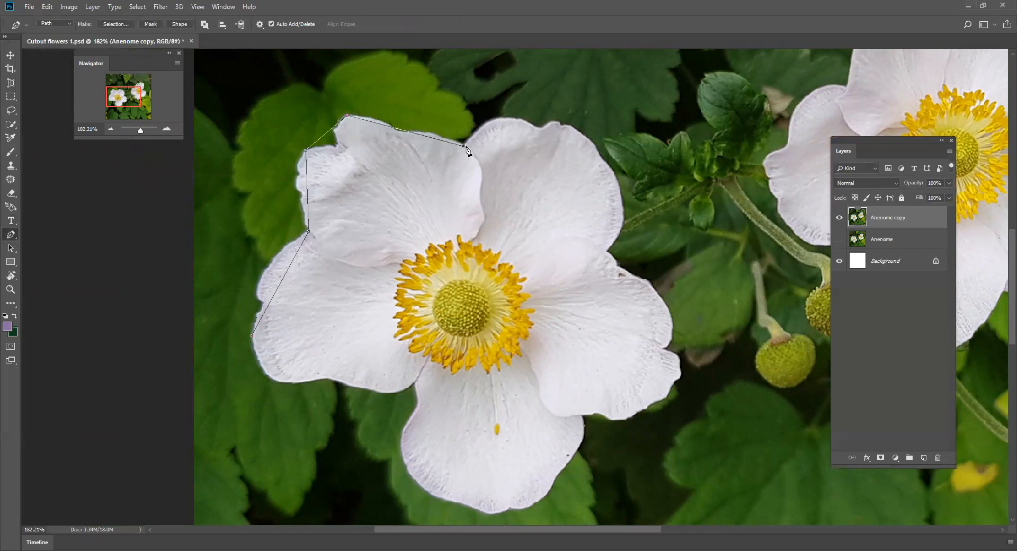
pyautogui.click(558, 123)
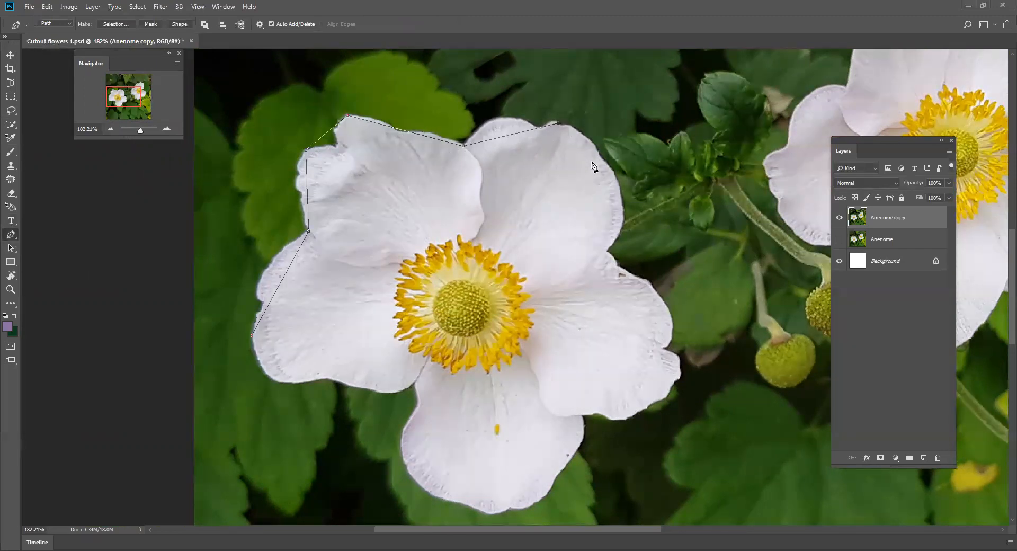
# Continue the path around the left flower's right and bottom petals and close it at the starting anchor point.
pyautogui.click(608, 251)
pyautogui.click(662, 348)
pyautogui.click(583, 416)
pyautogui.click(494, 512)
pyautogui.click(401, 438)
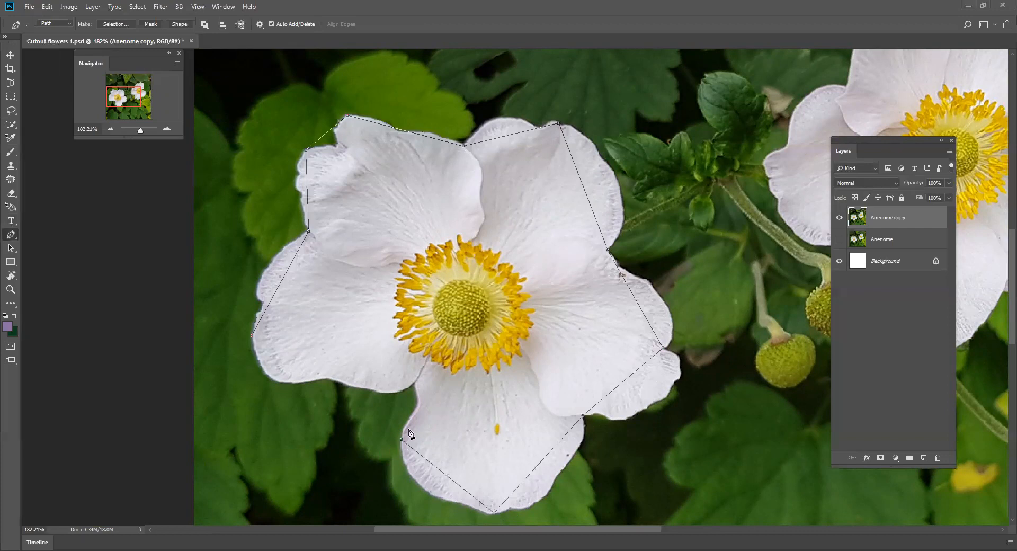
pyautogui.click(418, 402)
pyautogui.click(413, 384)
pyautogui.click(327, 379)
pyautogui.click(252, 336)
# Move the middle anchor point on the upper-left petal's top edge onto the dip in the petal outline.
pyautogui.moveTo(140, 130); pyautogui.dragTo(145, 128)
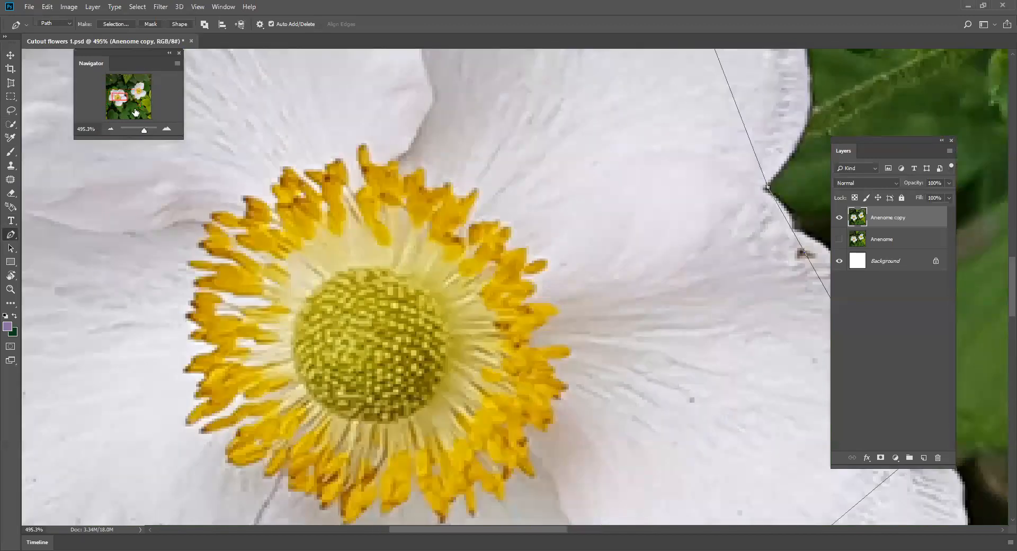
pyautogui.moveTo(118, 99); pyautogui.dragTo(113, 93)
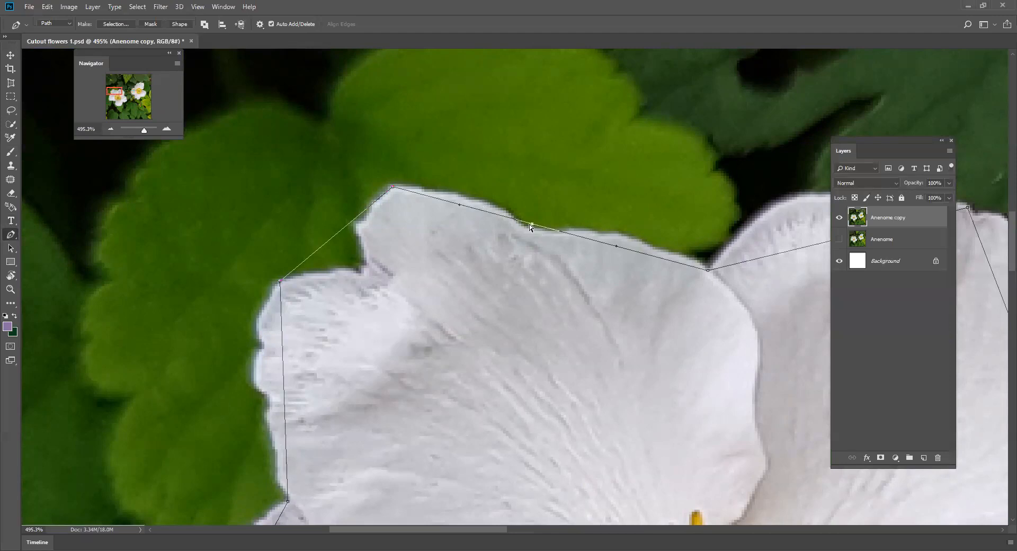
pyautogui.moveTo(532, 224); pyautogui.dragTo(530, 233)
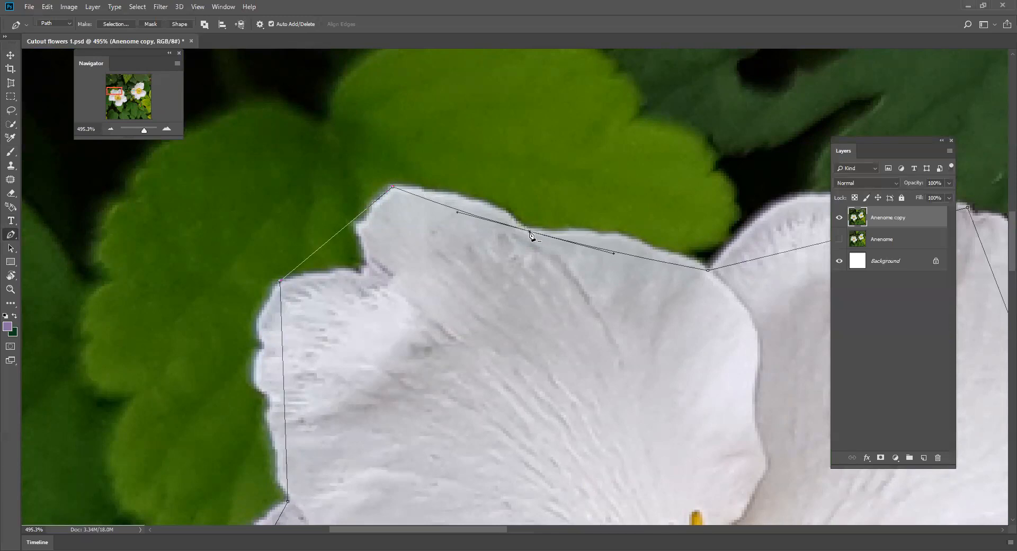
pyautogui.moveTo(529, 231); pyautogui.dragTo(527, 228)
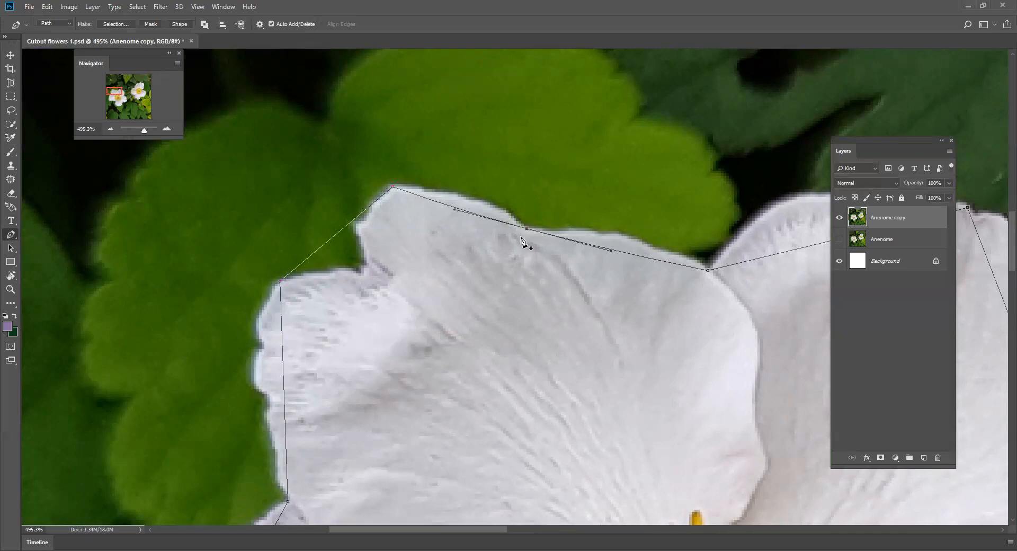
# Add anchor points on both sides of the dip and curve the path to follow the petal's top edge.
pyautogui.click(450, 207)
pyautogui.moveTo(450, 206); pyautogui.dragTo(453, 205)
pyautogui.moveTo(459, 200); pyautogui.dragTo(478, 201)
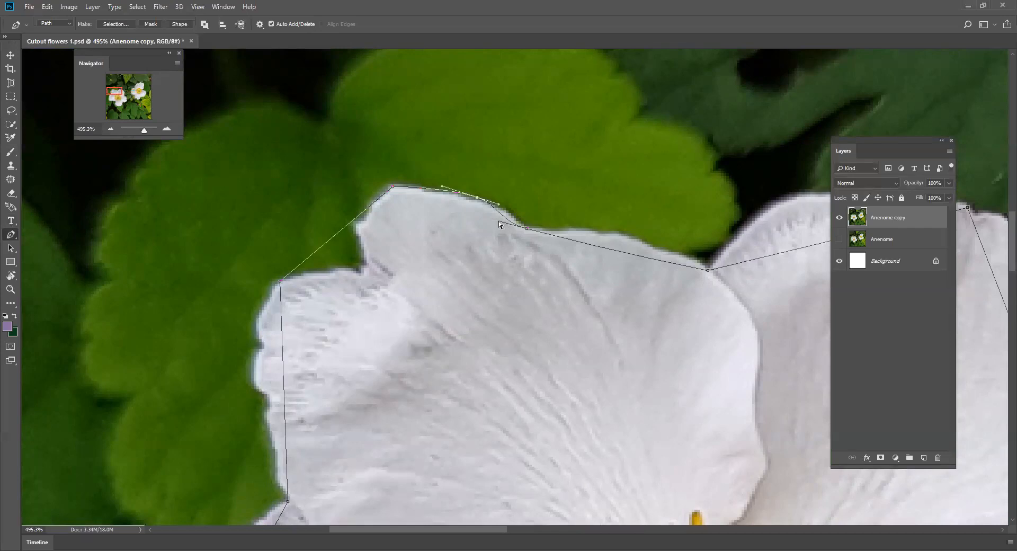
pyautogui.moveTo(497, 221)
pyautogui.mouseDown()
pyautogui.moveTo(509, 218)
pyautogui.moveTo(505, 234)
pyautogui.moveTo(513, 217)
pyautogui.moveTo(492, 247)
pyautogui.moveTo(511, 220)
pyautogui.mouseUp()
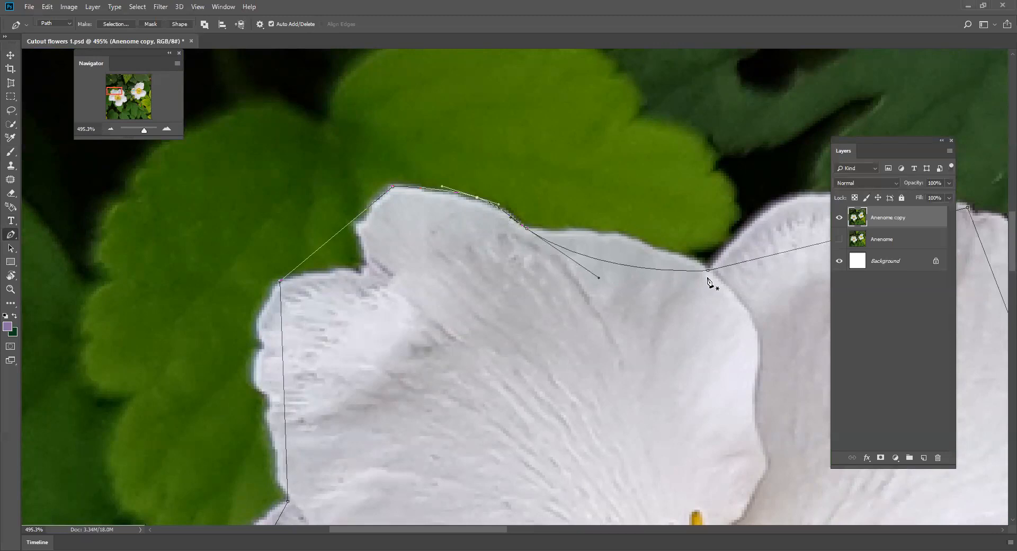
pyautogui.click(612, 265)
pyautogui.moveTo(610, 262); pyautogui.dragTo(612, 233)
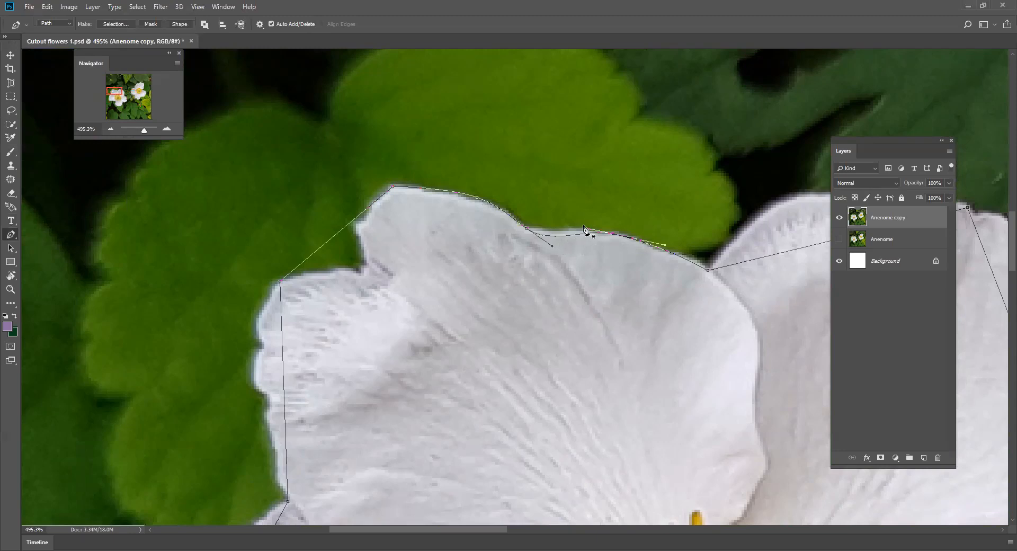
pyautogui.moveTo(585, 229); pyautogui.dragTo(586, 223)
pyautogui.click(47, 7)
pyautogui.click(62, 19)
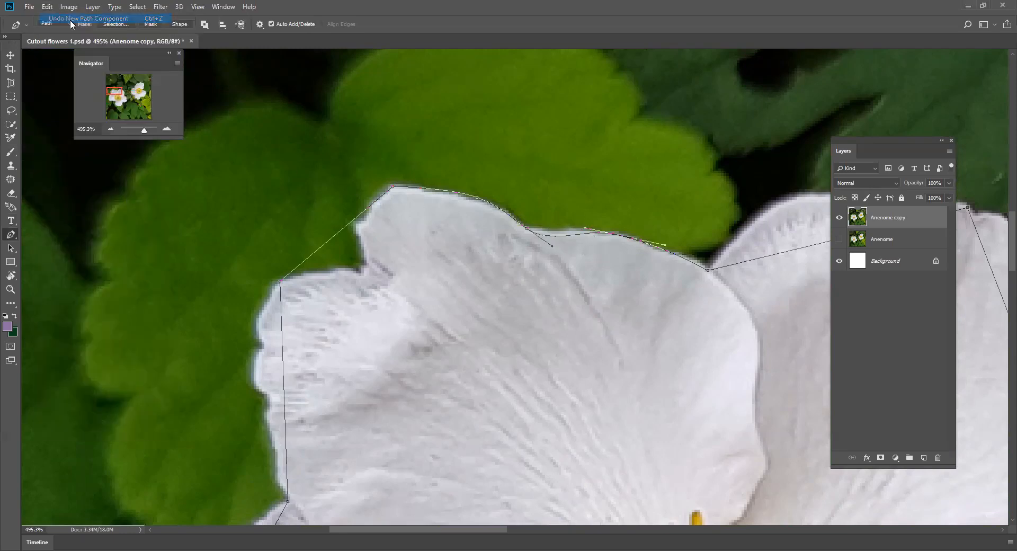
# Add anchor points just right of the dip and left of the petal's tip, fitting the path to the edge.
pyautogui.click(554, 236)
pyautogui.moveTo(554, 237); pyautogui.dragTo(554, 232)
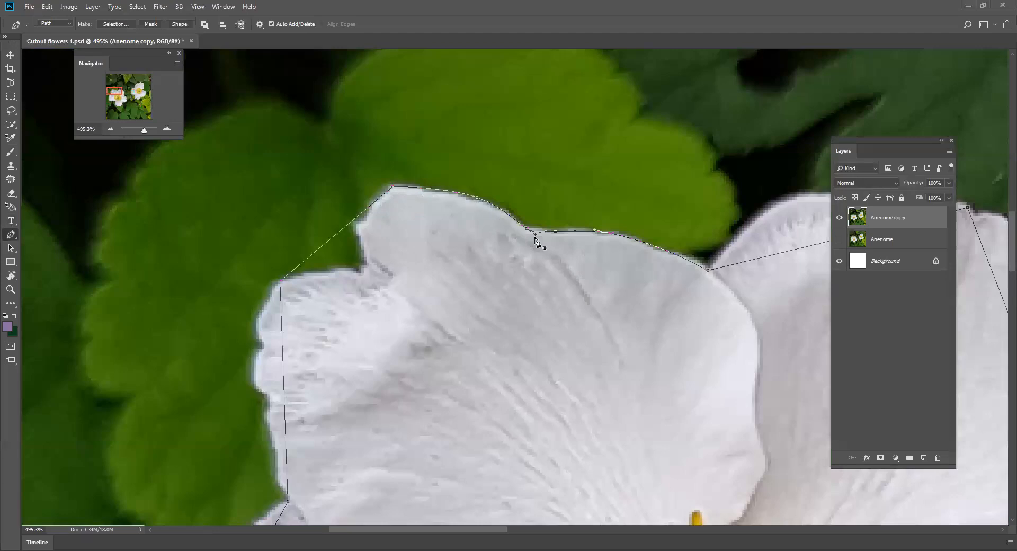
pyautogui.click(374, 202)
pyautogui.click(362, 212)
pyautogui.moveTo(362, 215); pyautogui.dragTo(366, 218)
# Pull the path into the notch of the upper-left petal and fit it to the edge left of the notch.
pyautogui.click(329, 241)
pyautogui.moveTo(329, 241); pyautogui.dragTo(366, 270)
pyautogui.click(325, 284)
pyautogui.moveTo(325, 284); pyautogui.dragTo(324, 271)
# Add anchor points down the left side of the upper-left petal and pull them onto the petal edge.
pyautogui.moveTo(282, 392); pyautogui.dragTo(251, 387)
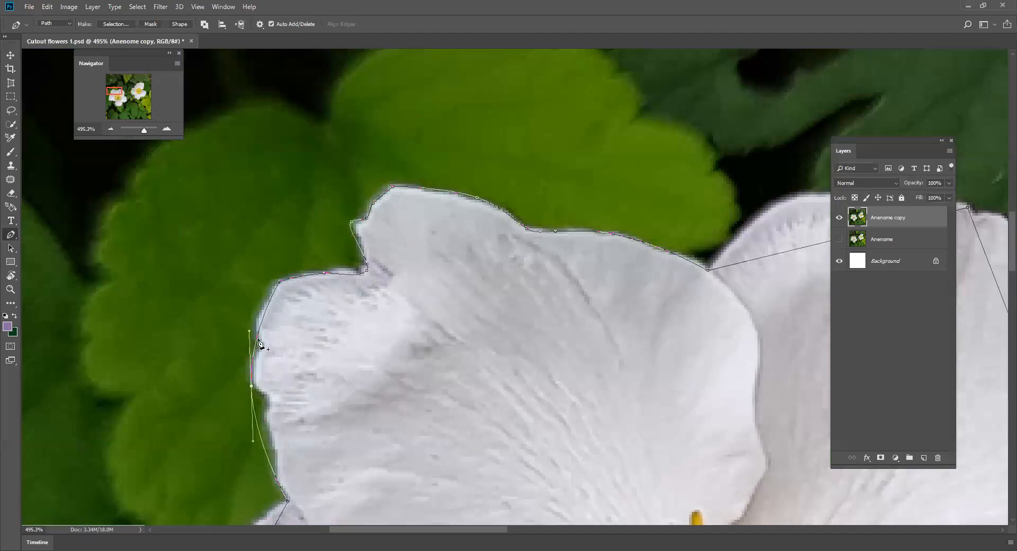
pyautogui.click(255, 414)
pyautogui.moveTo(256, 414); pyautogui.dragTo(267, 400)
pyautogui.click(283, 478)
pyautogui.moveTo(283, 479); pyautogui.dragTo(276, 480)
# Make a new anti-aliased selection from the flower path with a feather radius of 1 pixel.
pyautogui.click(139, 129)
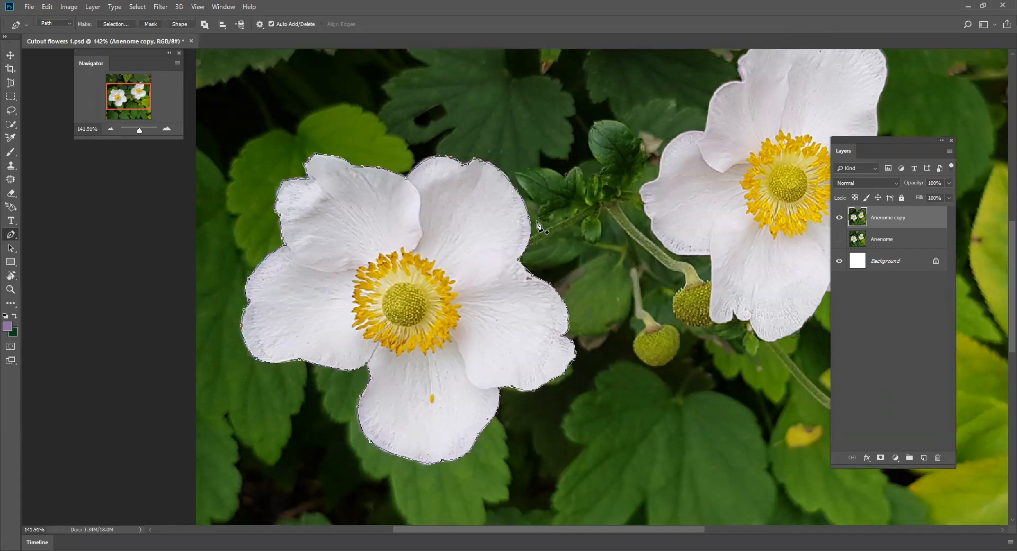
pyautogui.rightClick(477, 187)
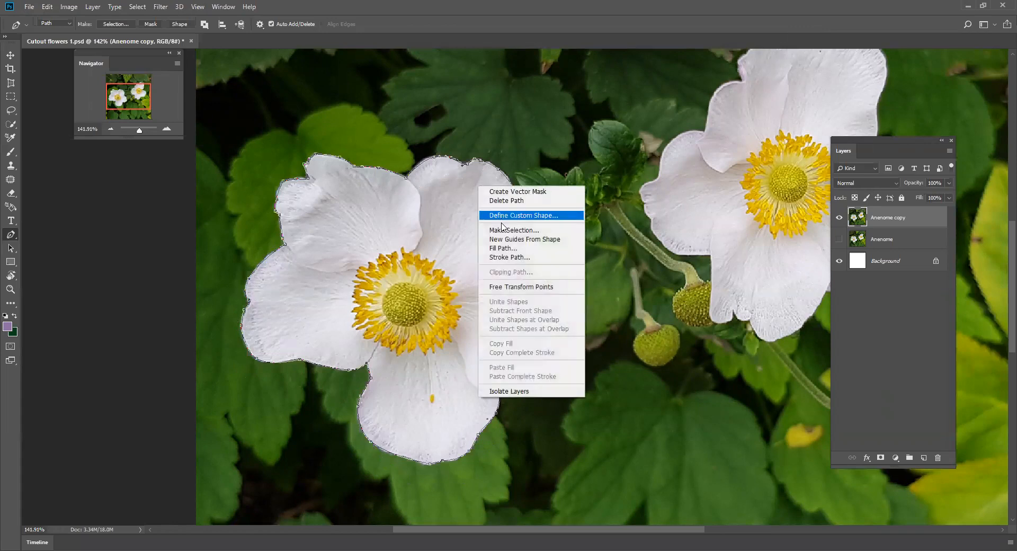
pyautogui.click(503, 230)
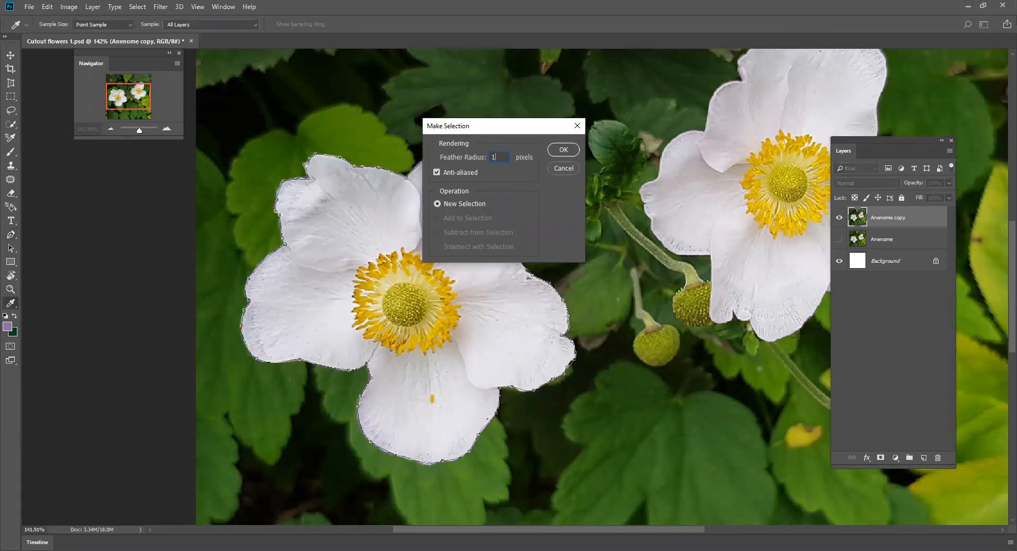
pyautogui.write('1')
pyautogui.click(563, 150)
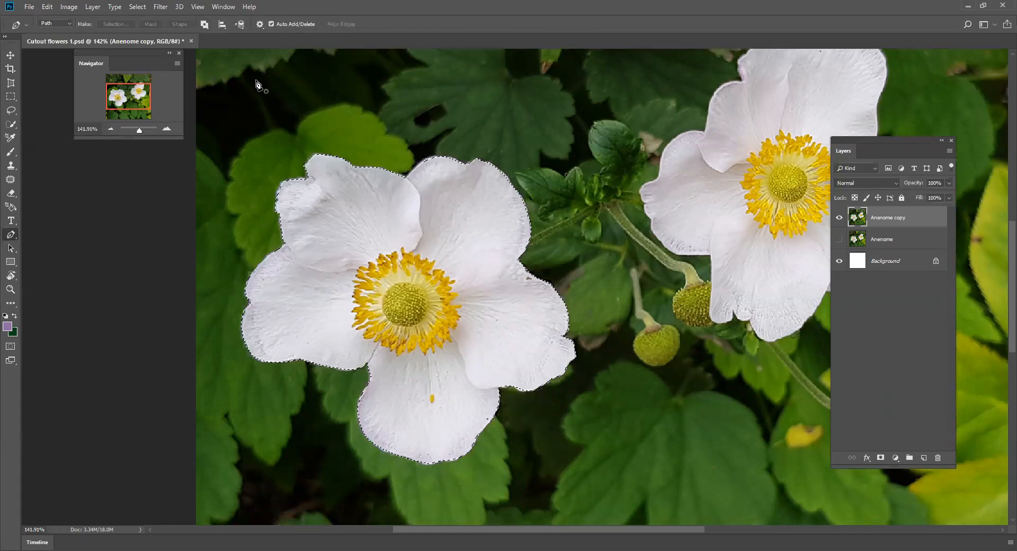
# Invert the selection and delete everything around the left flower from the Anenome copy layer.
pyautogui.click(142, 8)
pyautogui.click(150, 49)
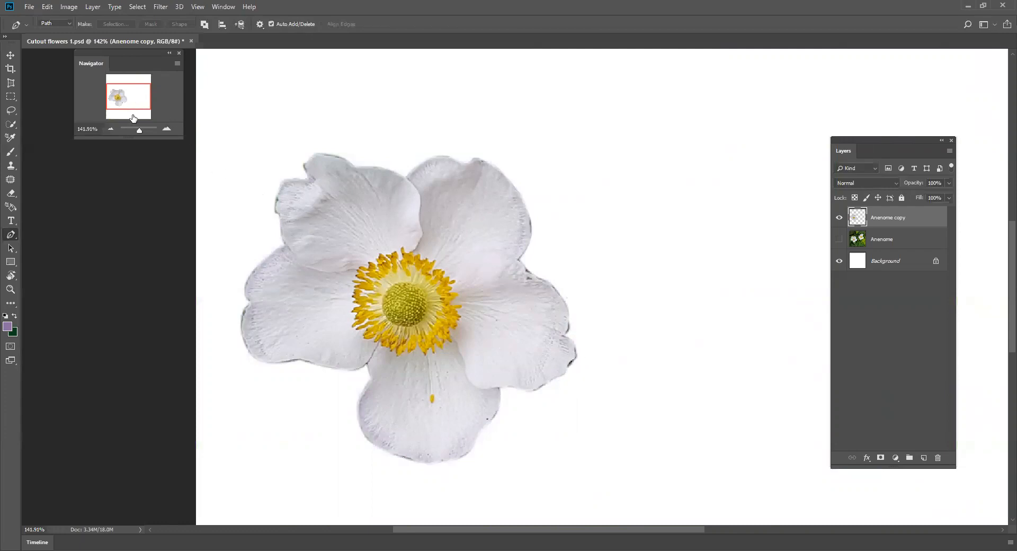
# Erase the dark fringe along the tip of the lower-right petal and the outer edge of the upper-left petal.
pyautogui.moveTo(140, 130); pyautogui.dragTo(144, 134)
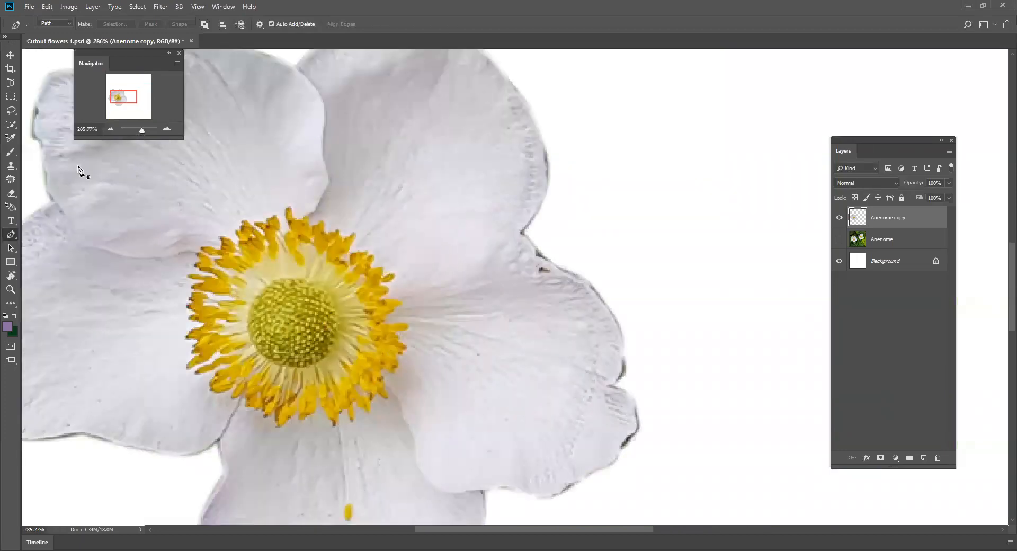
pyautogui.click(12, 194)
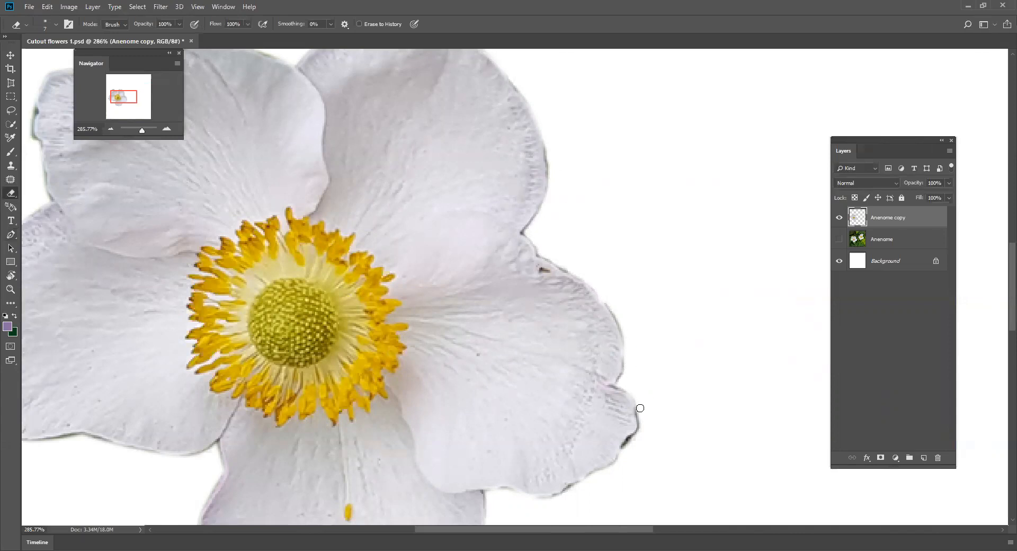
pyautogui.moveTo(642, 427); pyautogui.dragTo(622, 450)
pyautogui.scroll(-3, 1002, 284)
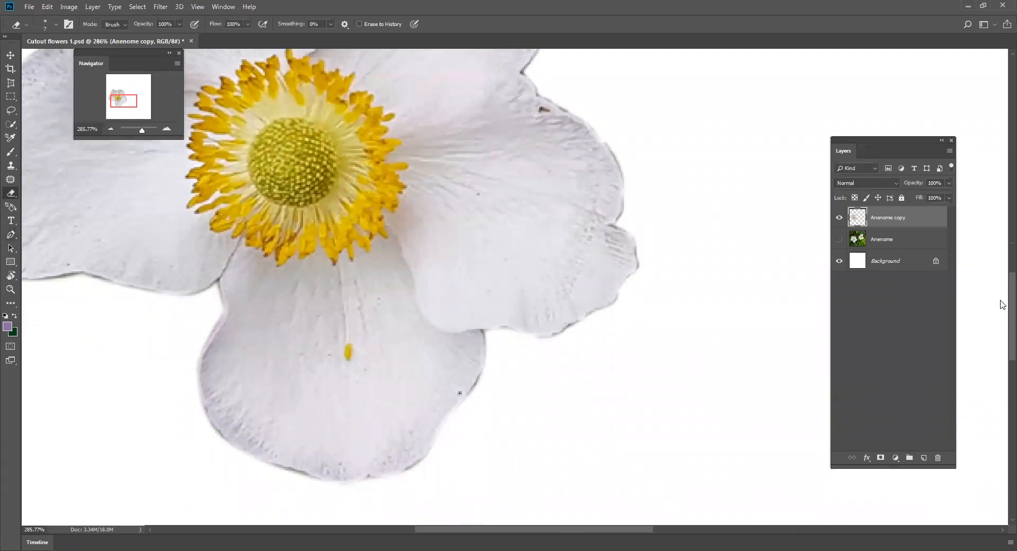
pyautogui.scroll(4, 1002, 304)
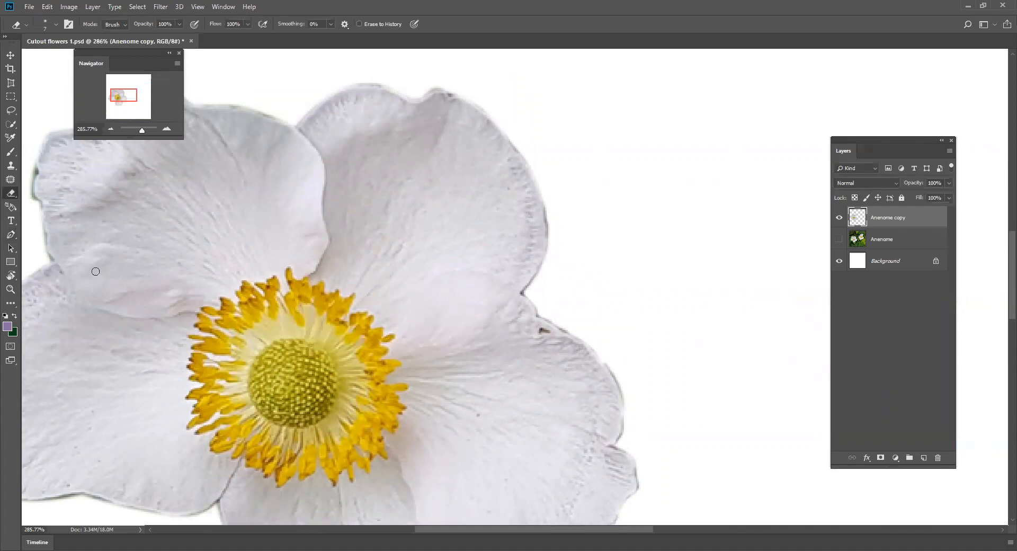
pyautogui.moveTo(33, 204); pyautogui.dragTo(33, 171)
# Duplicate the cut-out flower and place the copy up and to the right of the original.
pyautogui.moveTo(142, 132); pyautogui.dragTo(132, 135)
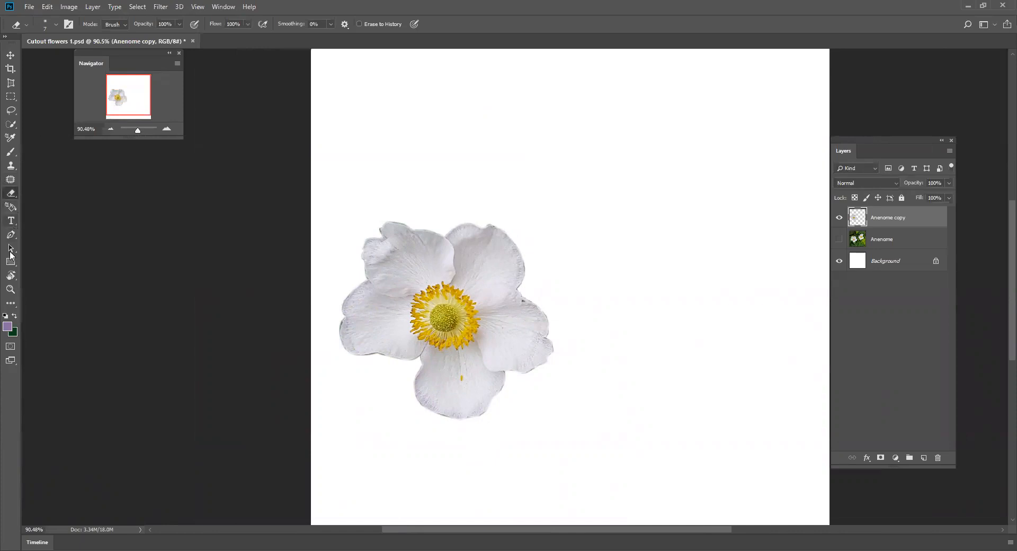
pyautogui.click(10, 55)
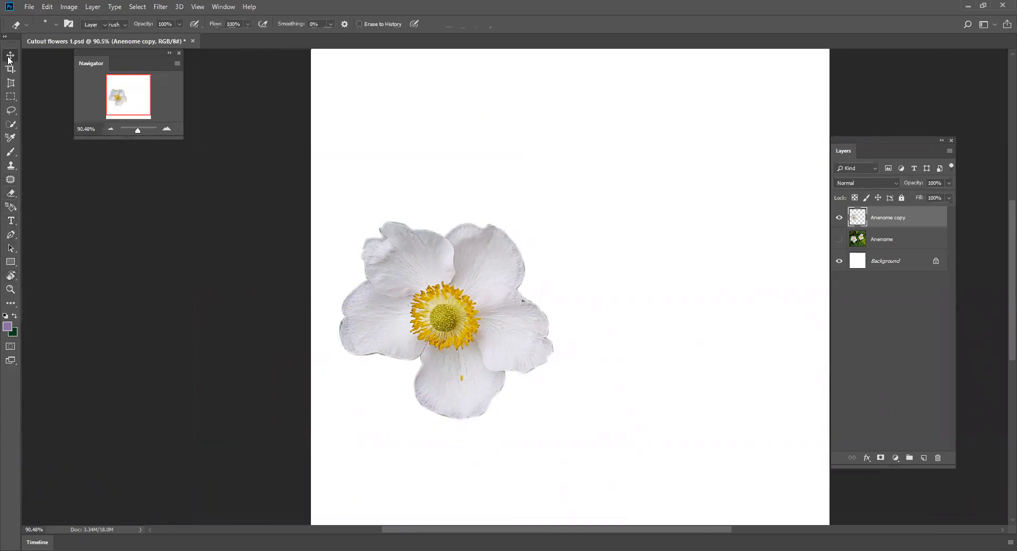
pyautogui.moveTo(496, 288); pyautogui.dragTo(593, 204)
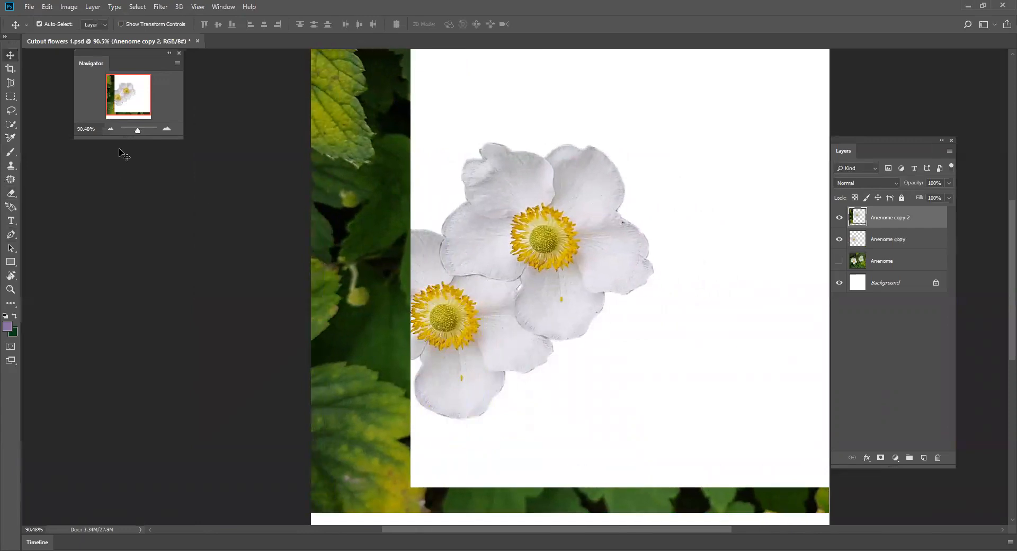
# Select and cut the leftover photo background strips from the Anenome copy 2 layer.
pyautogui.moveTo(137, 130); pyautogui.dragTo(132, 134)
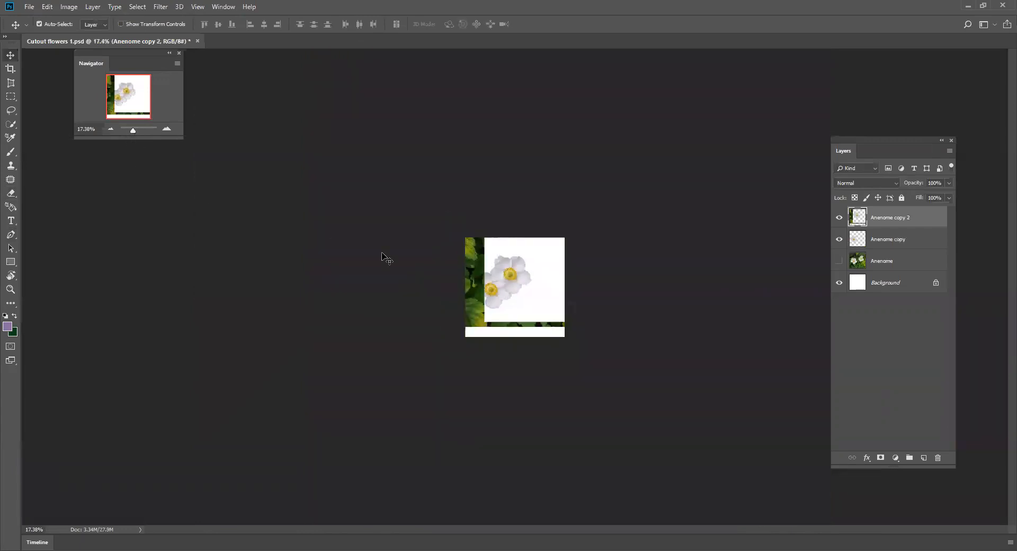
pyautogui.click(11, 96)
pyautogui.moveTo(465, 238); pyautogui.dragTo(570, 318)
pyautogui.hotkey('ctrl', 'x')
pyautogui.hotkey('ctrl', 'x')
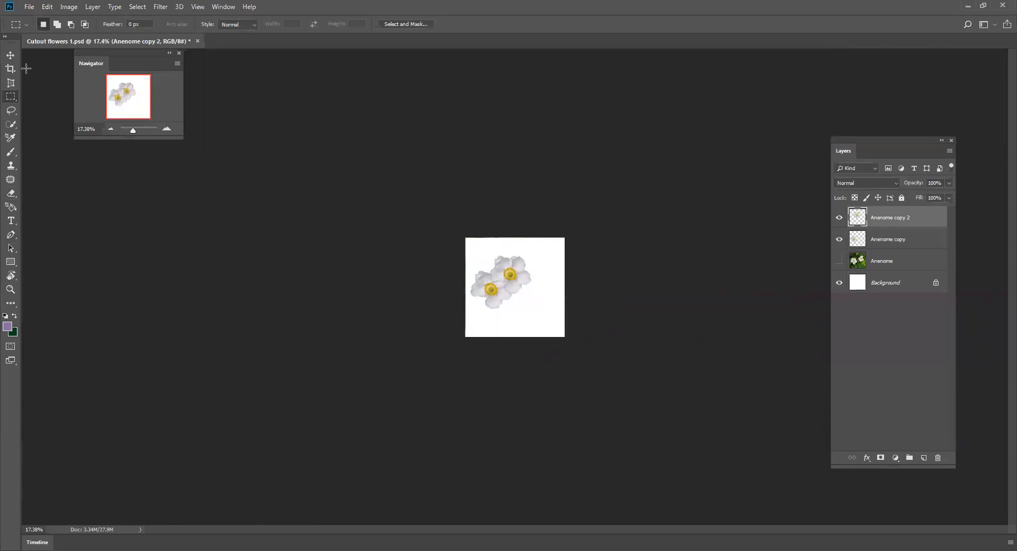
# Move the duplicate flower slightly down and to the right, scale it to about 37%, and apply the transformation.
pyautogui.click(7, 56)
pyautogui.moveTo(508, 261)
pyautogui.mouseDown()
pyautogui.moveTo(496, 273)
pyautogui.moveTo(512, 274)
pyautogui.mouseUp()
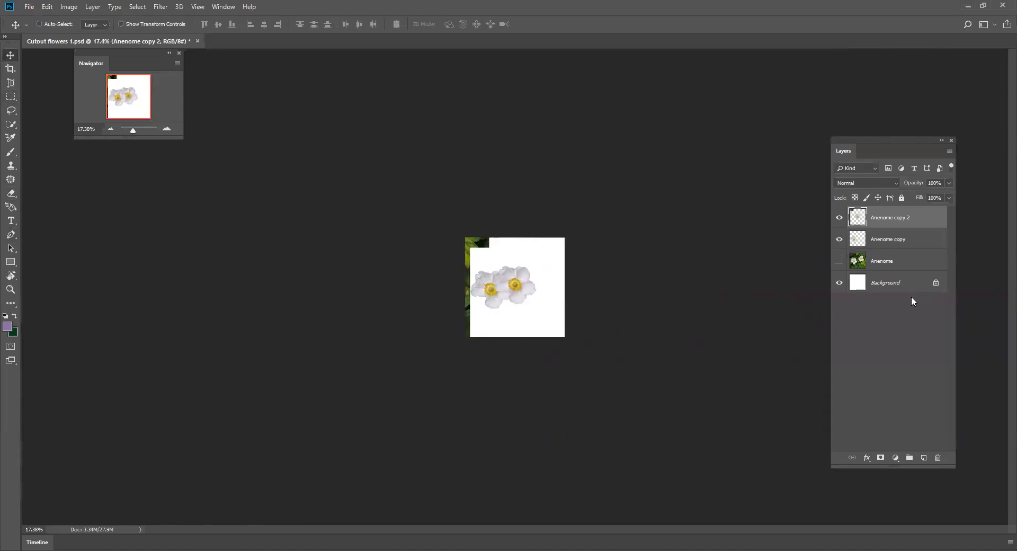
pyautogui.hotkey('ctrl', 't')
pyautogui.moveTo(642, 336); pyautogui.dragTo(557, 321)
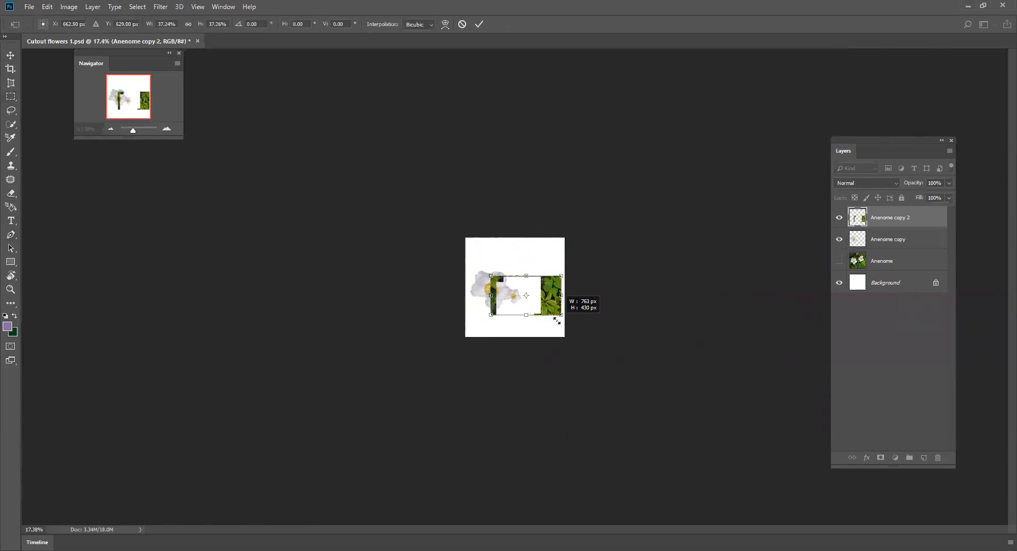
pyautogui.click(5, 97)
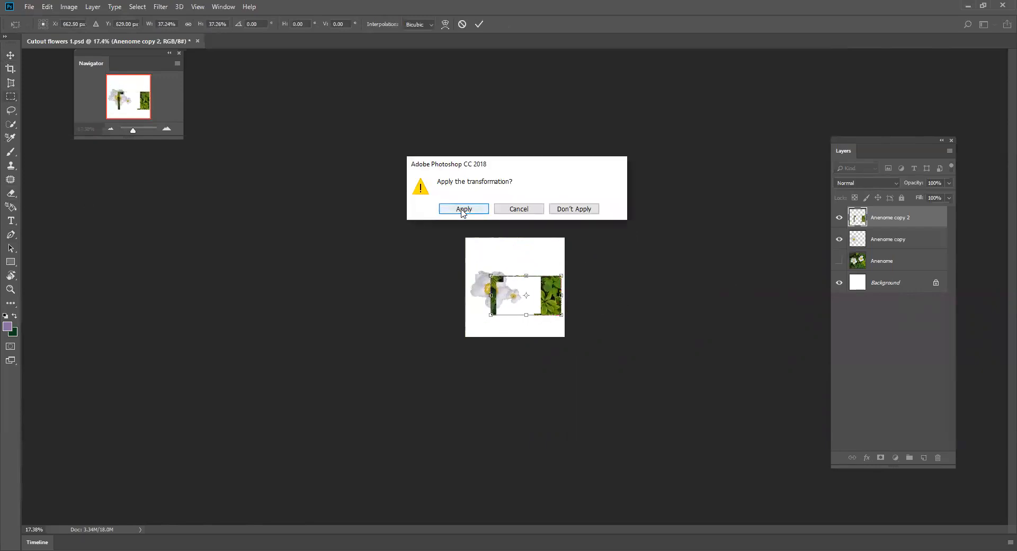
pyautogui.click(462, 210)
# Select and cut the remaining leaf background pieces around the small flower on the Anenome copy 2 layer.
pyautogui.moveTo(531, 266); pyautogui.dragTo(564, 326)
pyautogui.hotkey('ctrl', 'x')
pyautogui.moveTo(474, 264); pyautogui.dragTo(533, 287)
pyautogui.hotkey('ctrl', 'x')
pyautogui.hotkey('ctrl', 'x')
# Duplicate the small flower three times and spread the four small flowers out to the right of the large one.
pyautogui.moveTo(134, 133); pyautogui.dragTo(140, 133)
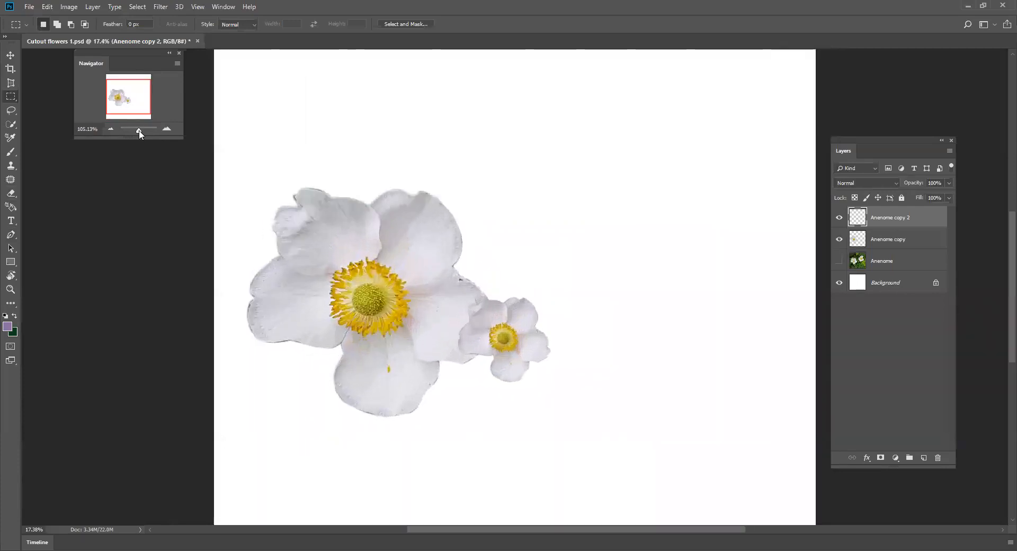
pyautogui.click(10, 55)
pyautogui.moveTo(518, 304); pyautogui.dragTo(577, 432)
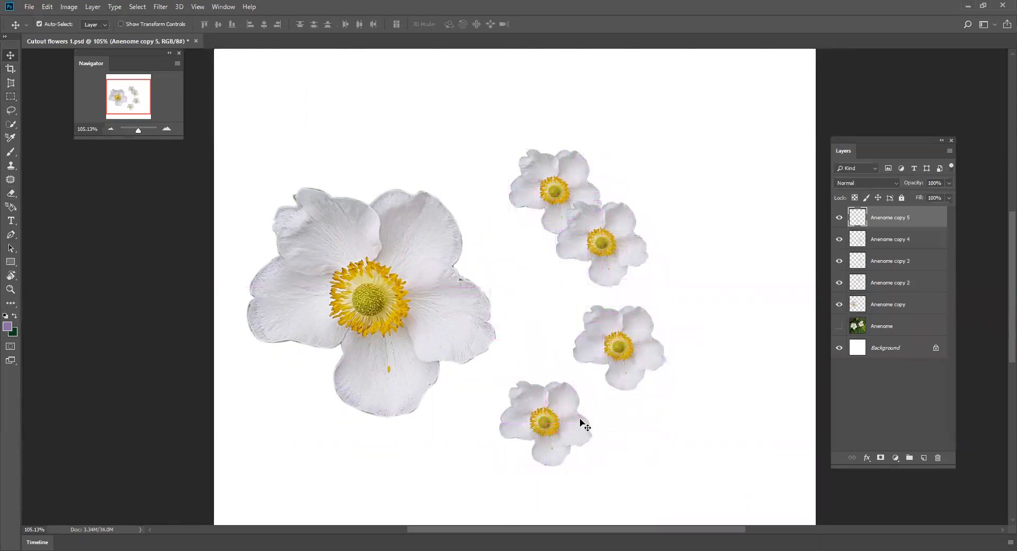